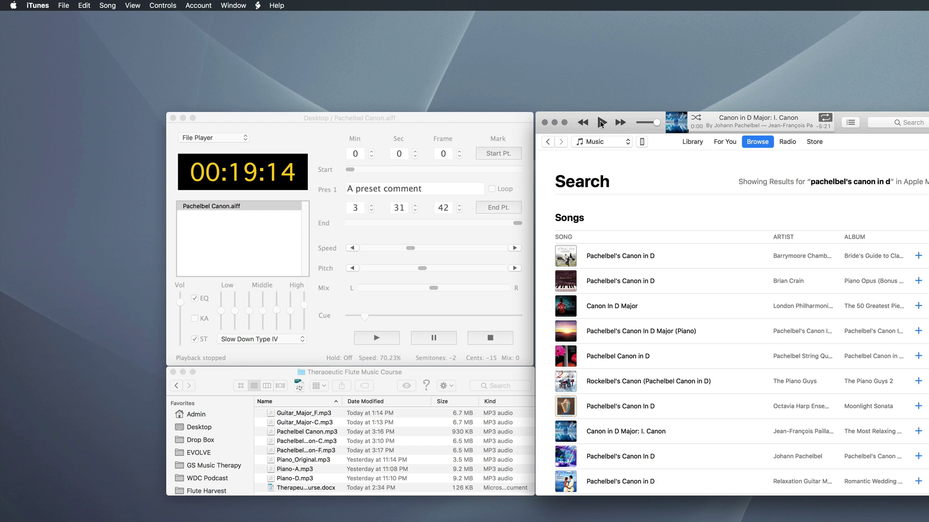
Step: Preview Canon in D Major in iTunes, pause it, then close iTunes
left_click(600, 123)
left_click(601, 123)
left_click(545, 125)
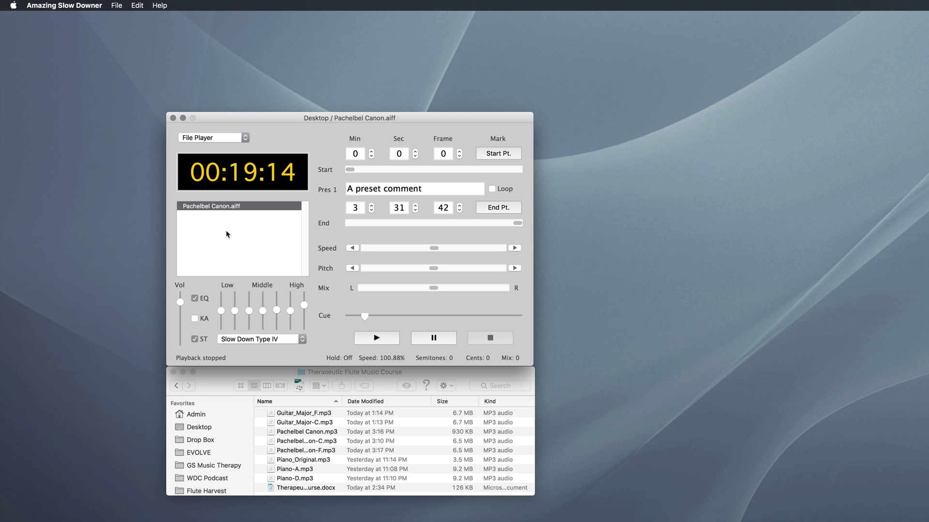
Step: Play Pachelbel Canon.aiff from its beginning at unchanged pitch, stopping at 00:17:36
left_click_drag(362, 313, 349, 315)
left_click(373, 337)
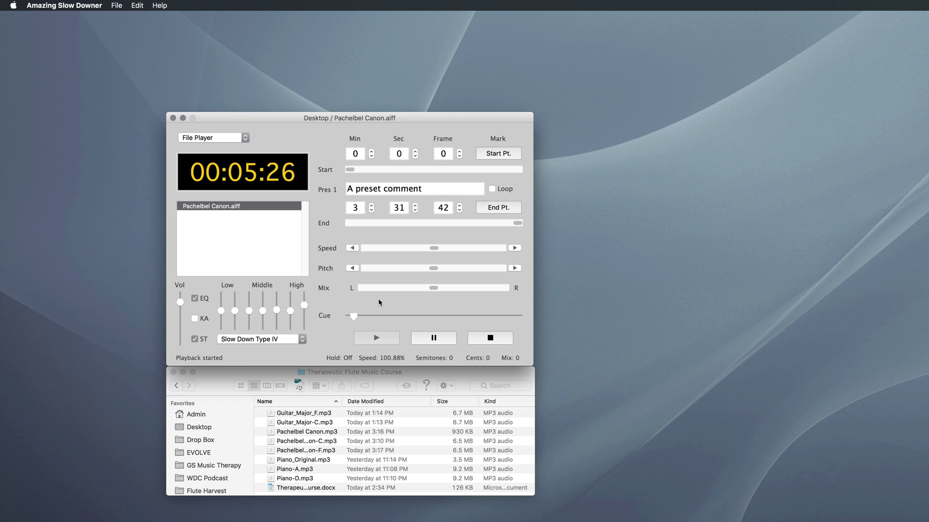
left_click(480, 338)
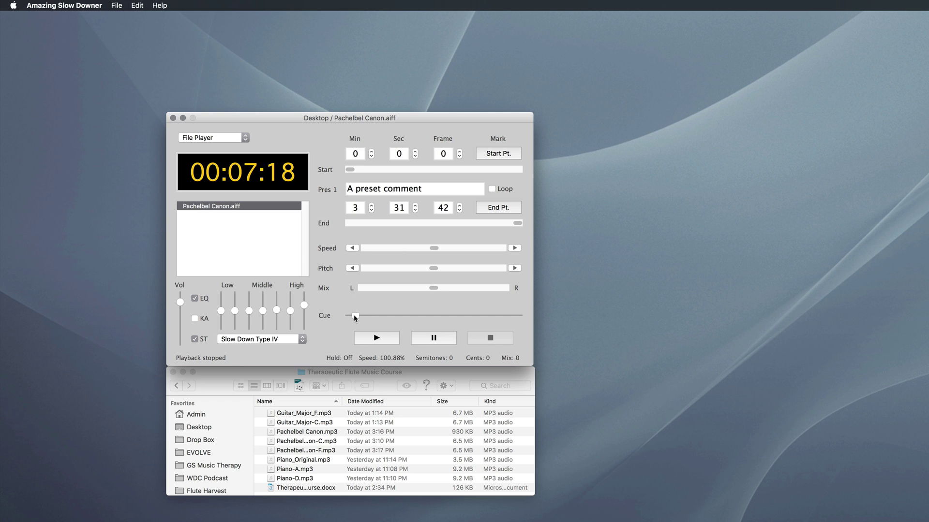
left_click_drag(355, 316, 343, 318)
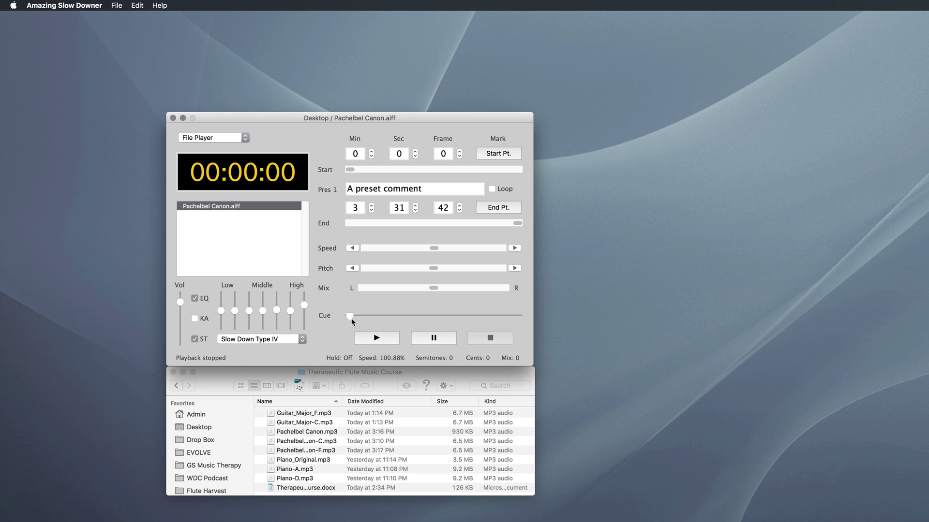
left_click(369, 341)
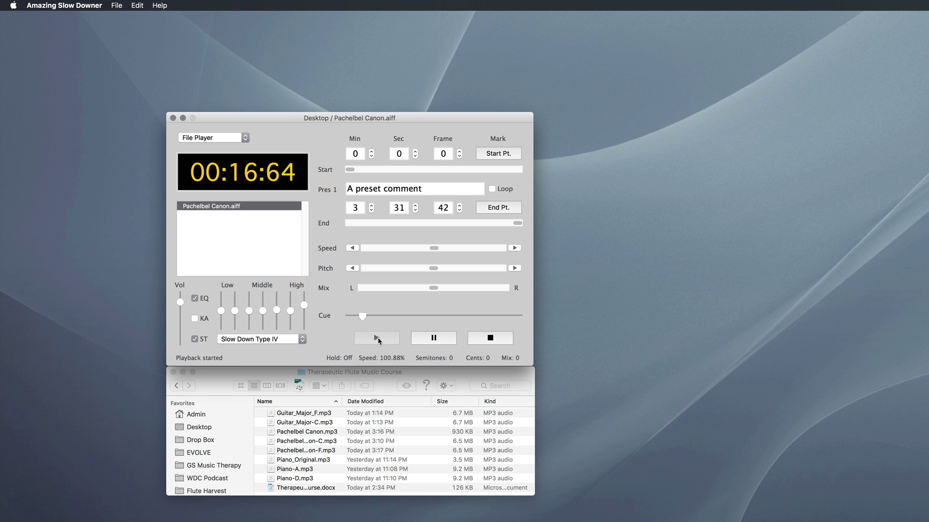
left_click(484, 339)
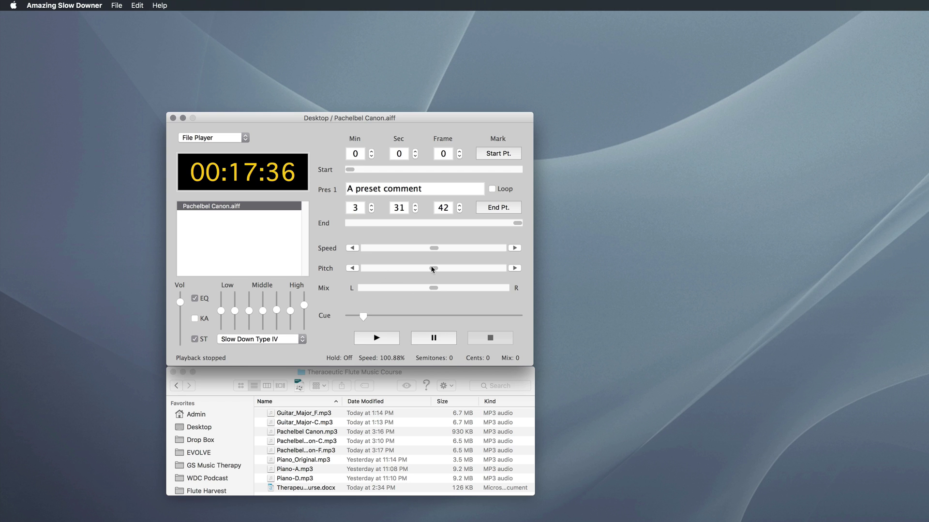
Step: Lower the Canon's pitch to −2 semitones and play it again from the start
left_click_drag(432, 269, 427, 269)
left_click_drag(363, 316, 323, 318)
left_click(365, 338)
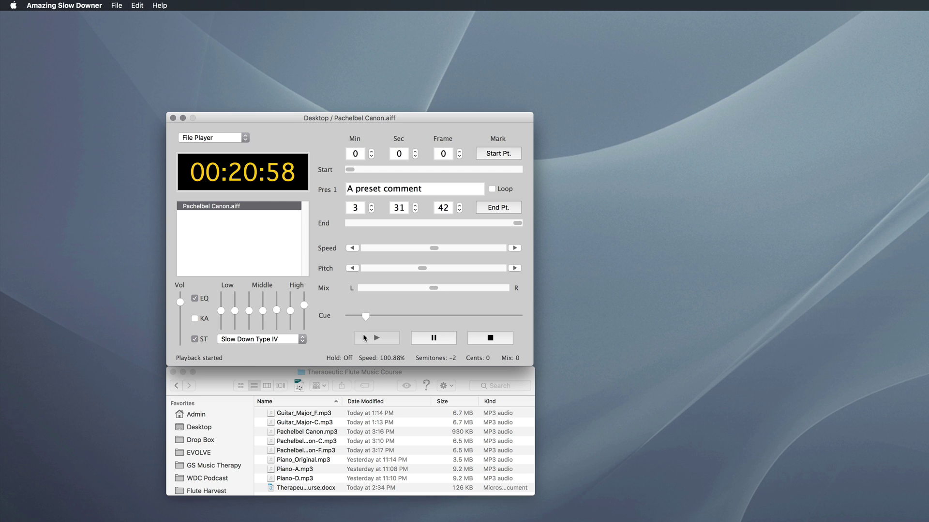
Step: Fine-tune the pitch down to −15 cents and replay the Canon from the start
left_click(482, 337)
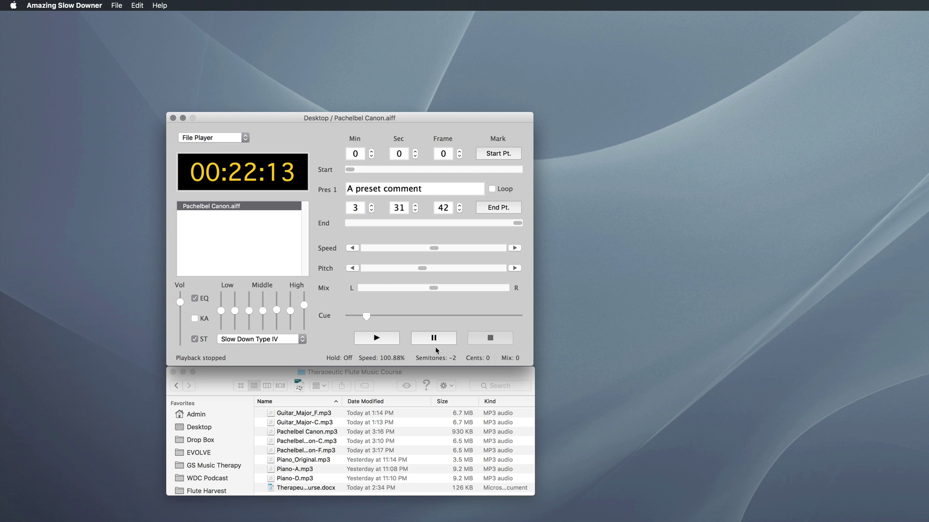
left_click(350, 268)
left_click(350, 268)
left_click(350, 269)
left_click(351, 269)
left_click(350, 269)
left_click(350, 269)
left_click_drag(366, 316, 327, 319)
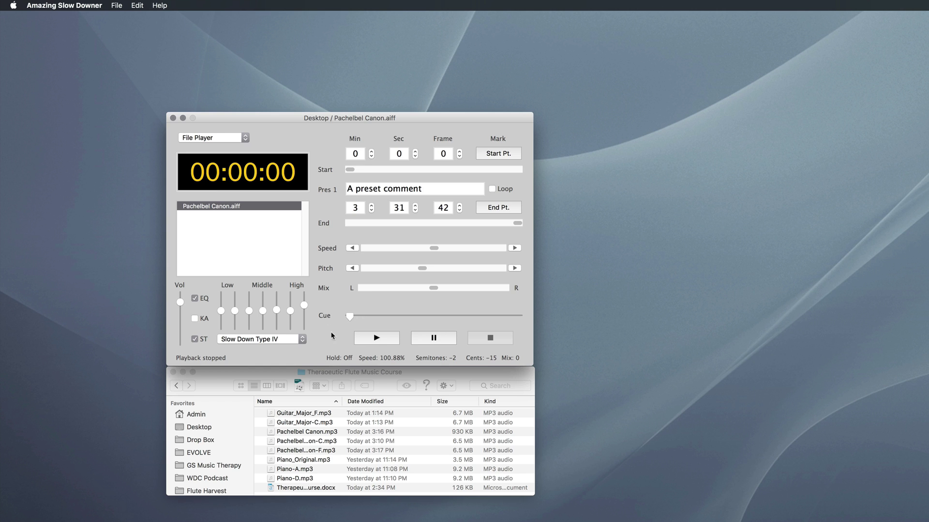
left_click(377, 339)
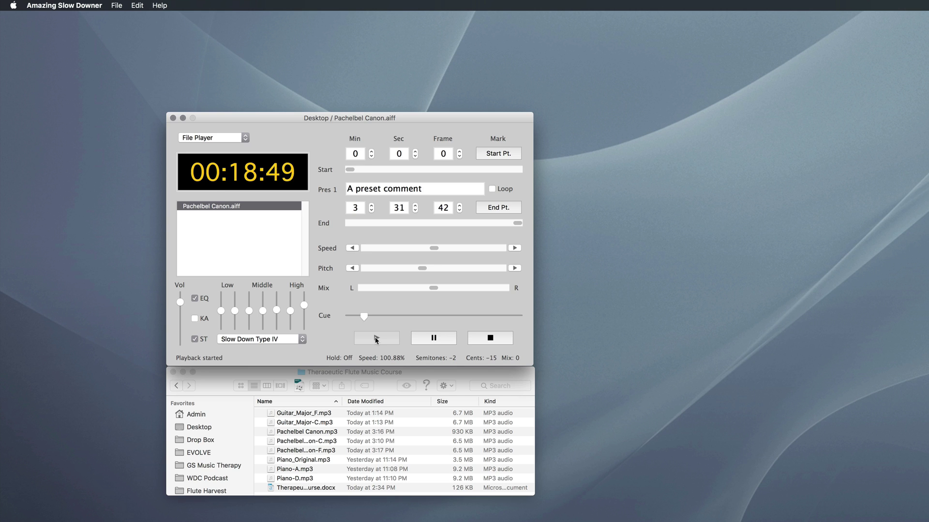
Step: Slow the Canon to 75.34% speed and audition it from the beginning
left_click(479, 340)
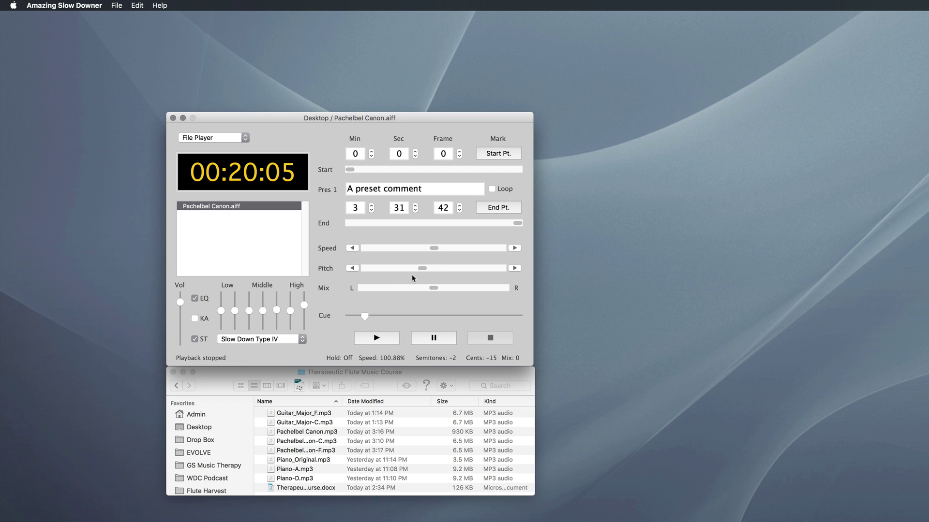
left_click_drag(433, 249, 413, 250)
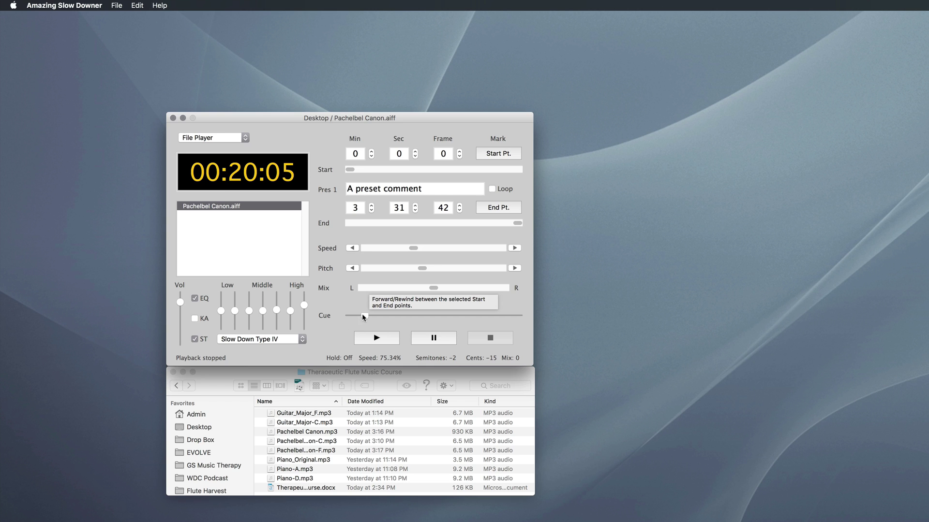
left_click_drag(365, 317, 346, 322)
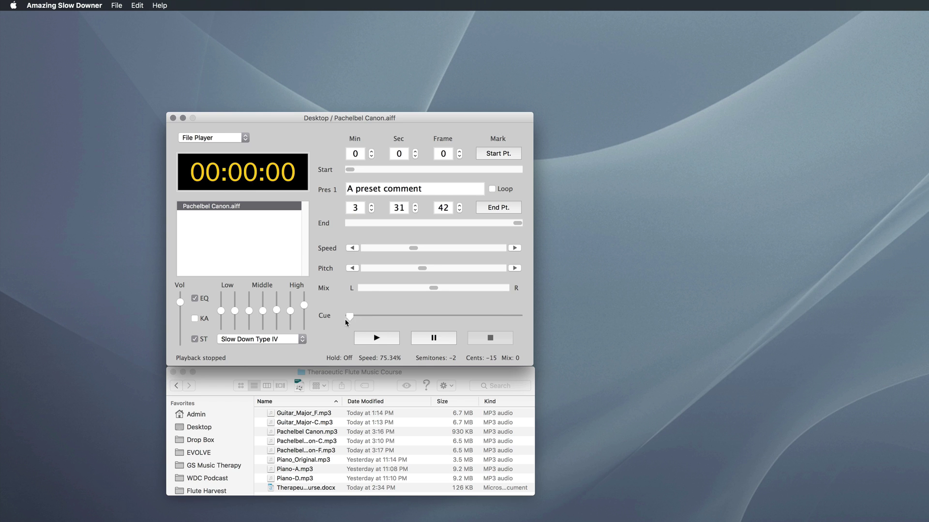
left_click(377, 339)
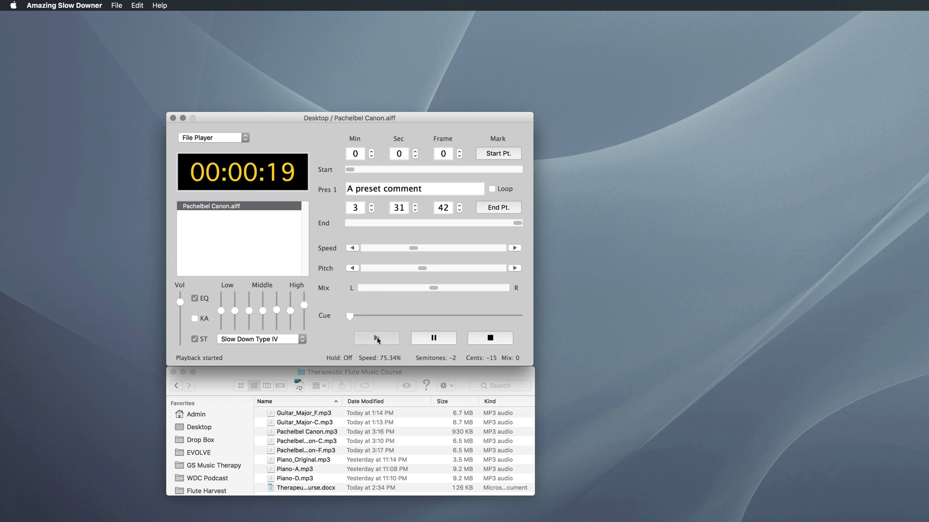
left_click(481, 338)
Step: Speed the Canon up to 131.01% and play it from the start, stopping at 00:34:46
left_click_drag(365, 319, 336, 315)
left_click_drag(412, 249, 454, 251)
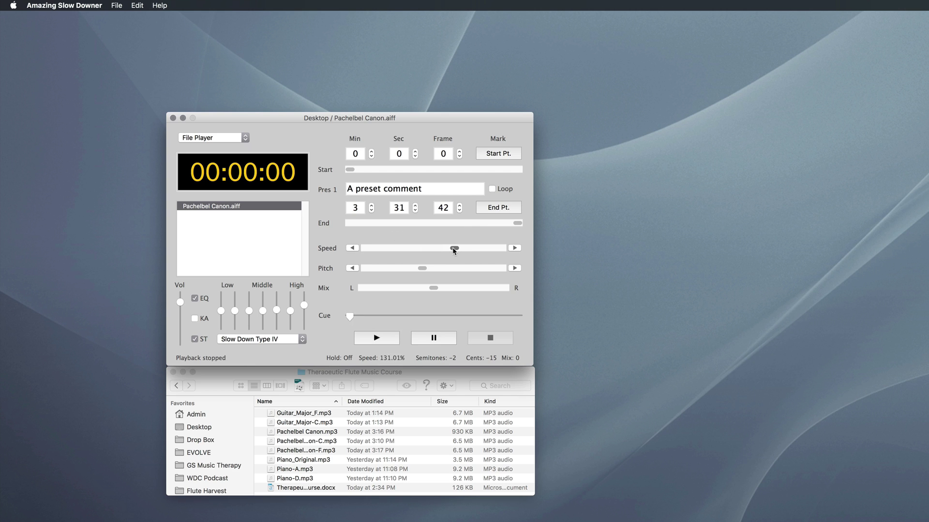
left_click(377, 338)
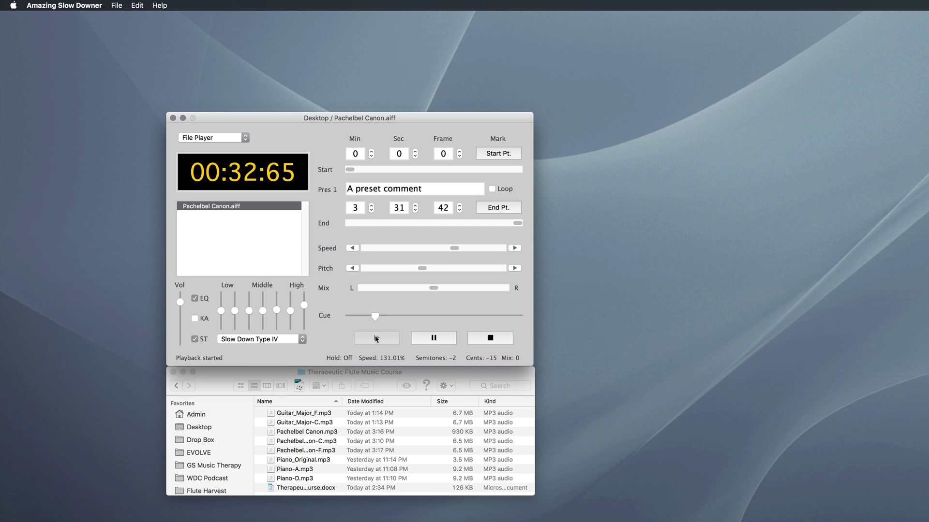
left_click(482, 341)
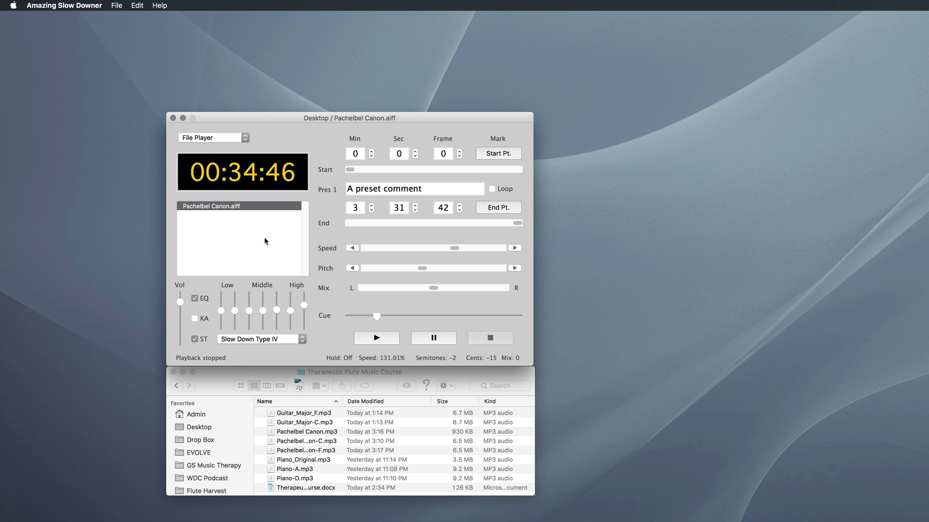
Step: Export the song as an MP3 file, keeping processed stereo at 224 kBits/s
left_click(117, 5)
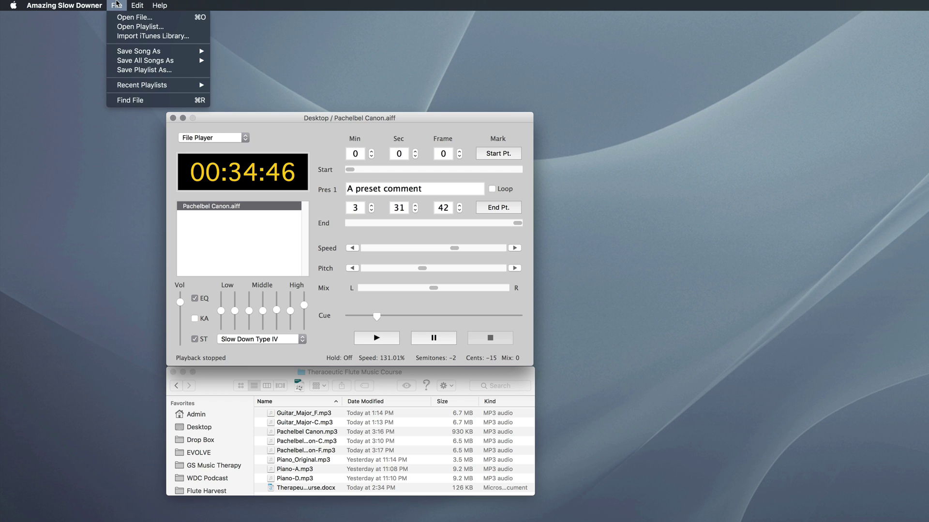
mouse_move(129, 54)
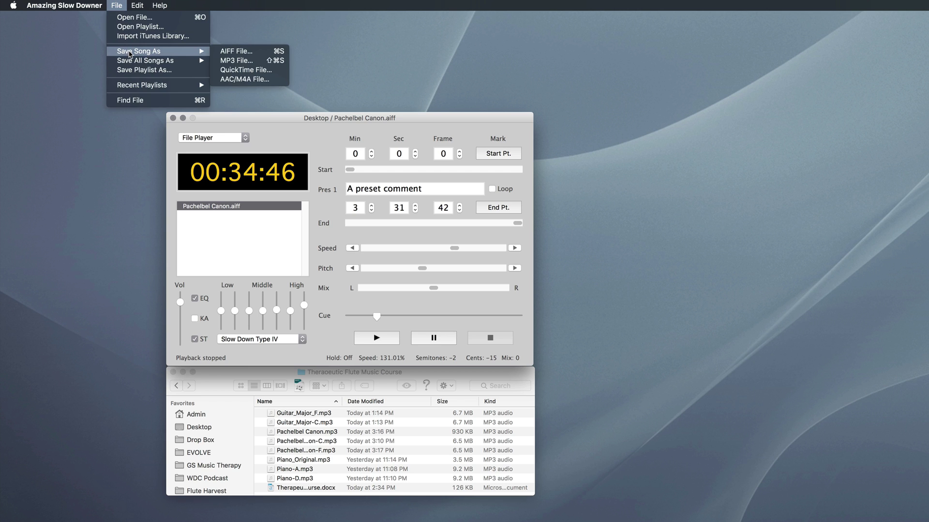
left_click(238, 65)
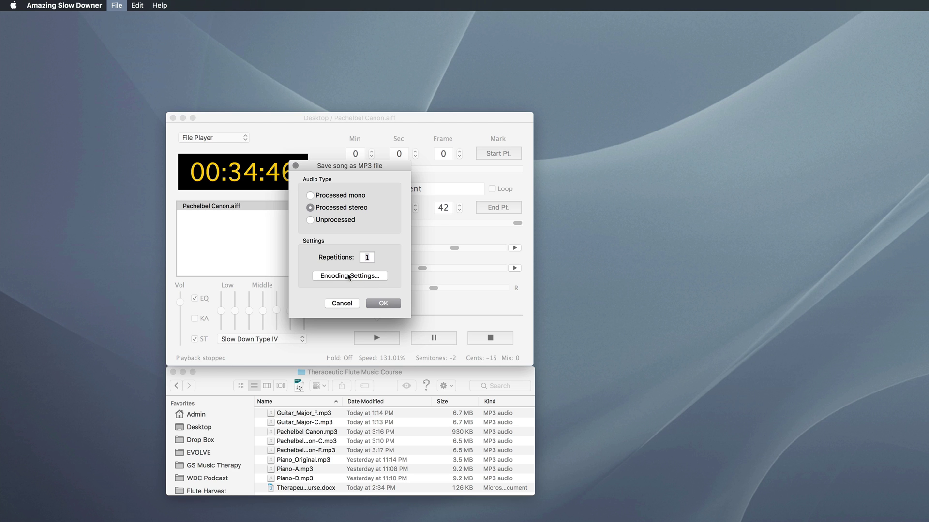
left_click(332, 276)
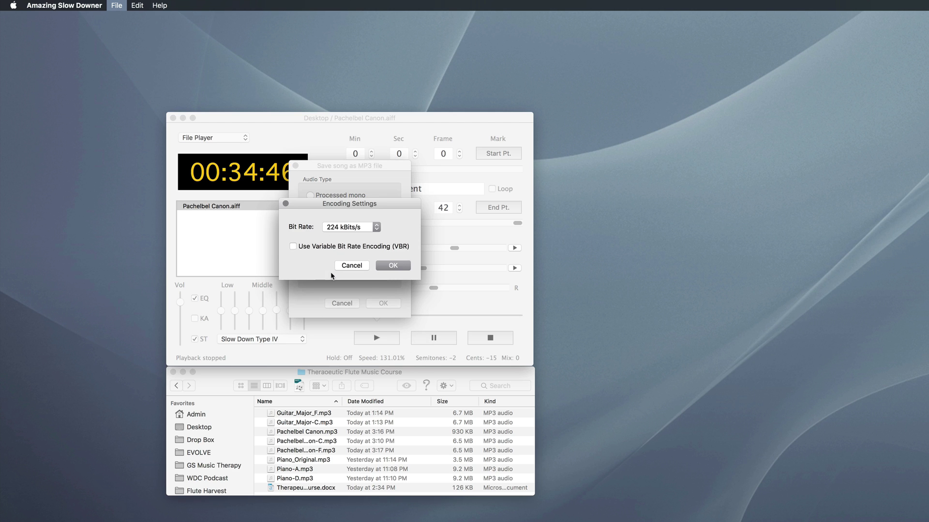
left_click(348, 226)
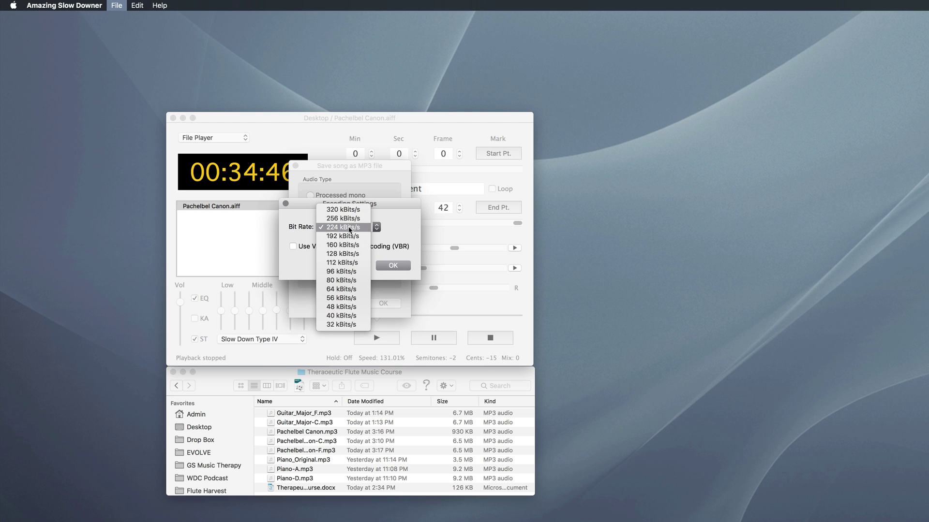
left_click(350, 228)
left_click(390, 265)
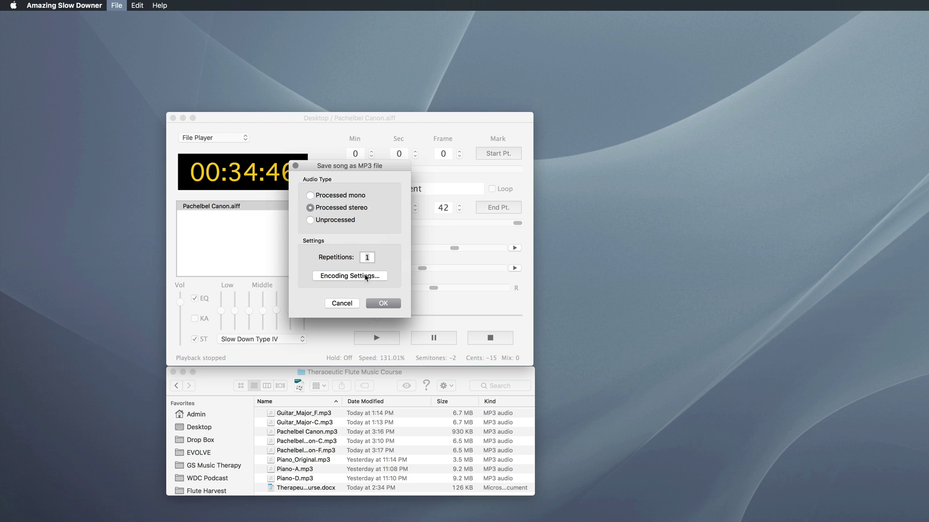
left_click(379, 304)
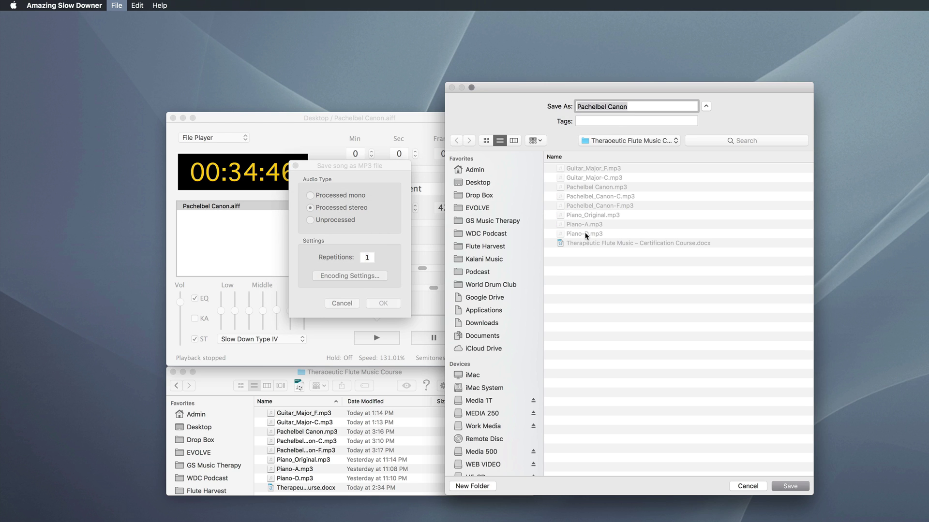
Step: Append -C to the file name Pachelbel Canon, then cancel the MP3 save
left_click(634, 103)
type("-C")
left_click(745, 486)
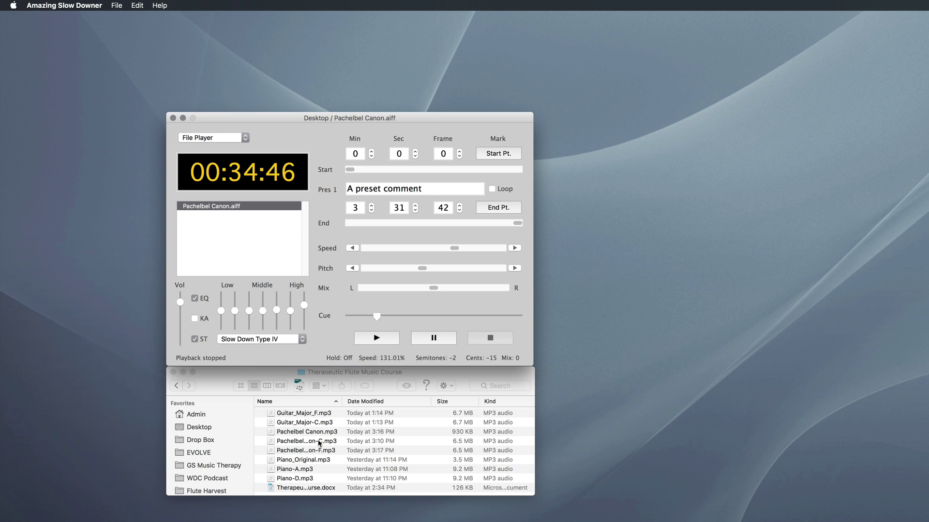
Step: Widen the course folder window and preview Pachelbel_Canon-C.mp3 in Quick Look
left_click(255, 373)
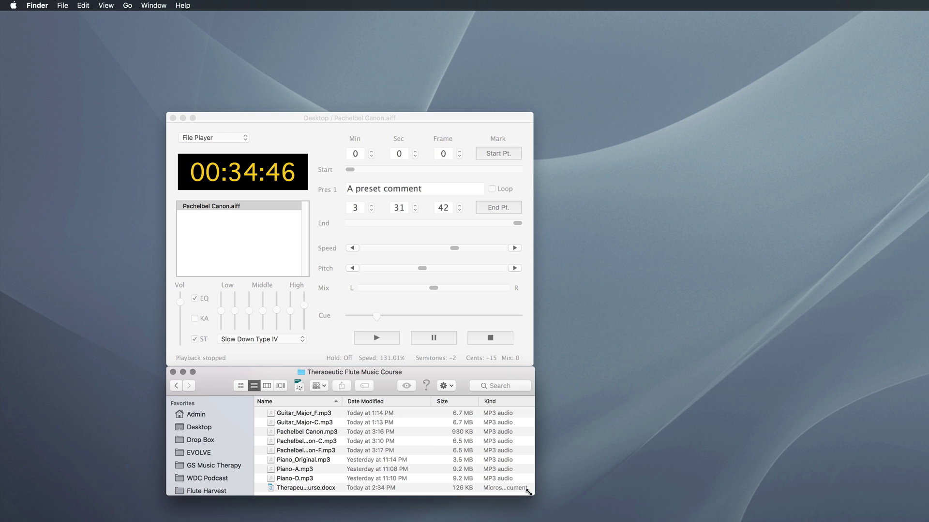
left_click_drag(533, 495, 627, 500)
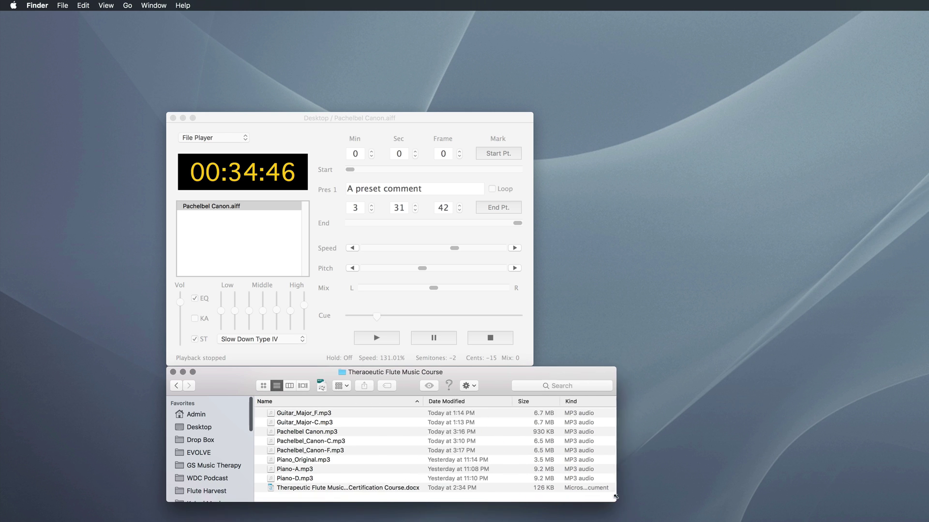
left_click(324, 442)
key("space")
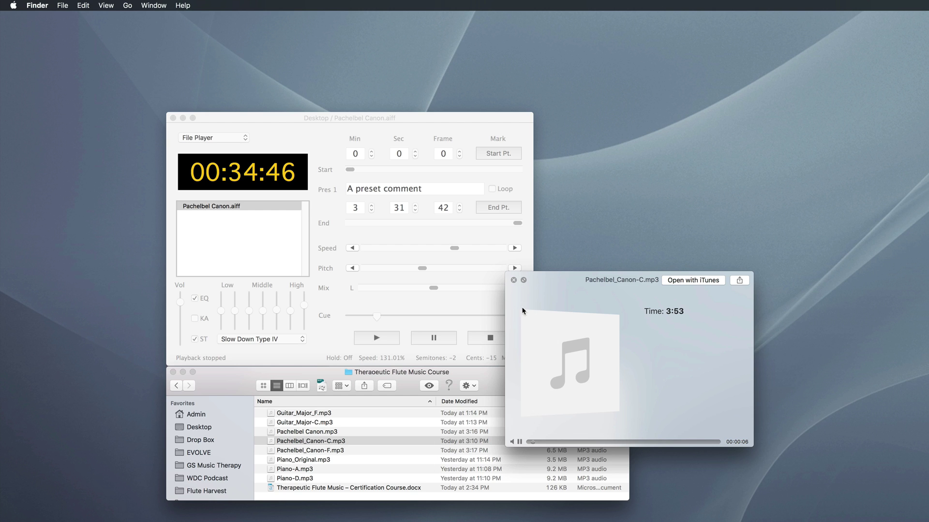
left_click(513, 280)
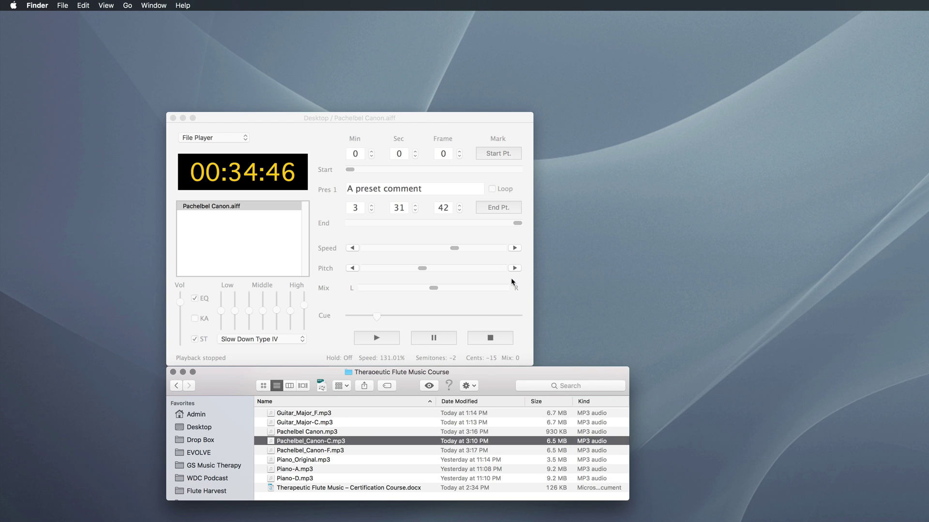
Step: Preview Pachelbel_Canon-F.mp3, select Guitar_Major-C.mp3, and return to Amazing Slow Downer
left_click(313, 450)
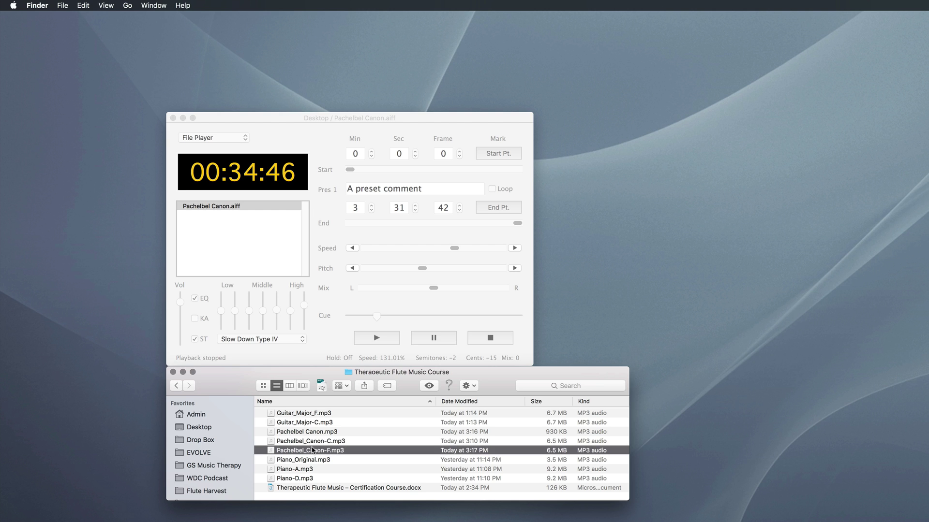
key("space")
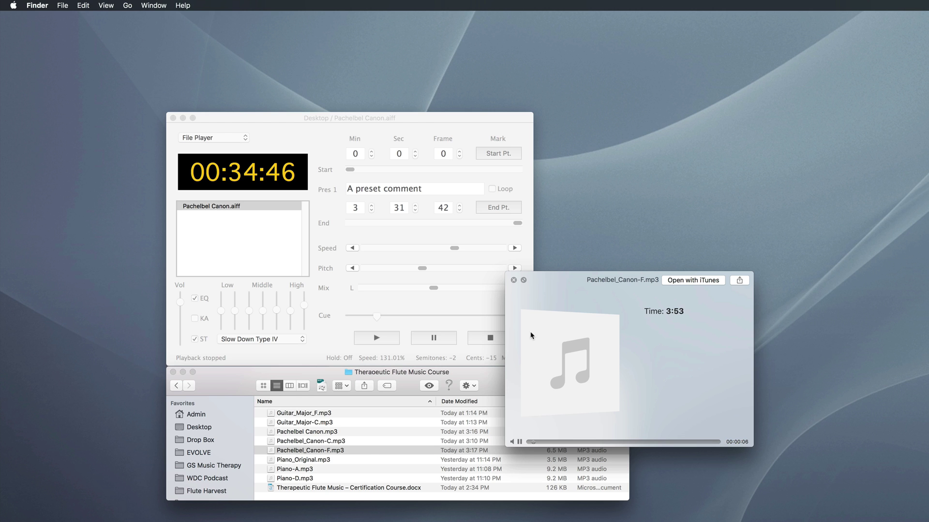
left_click(514, 280)
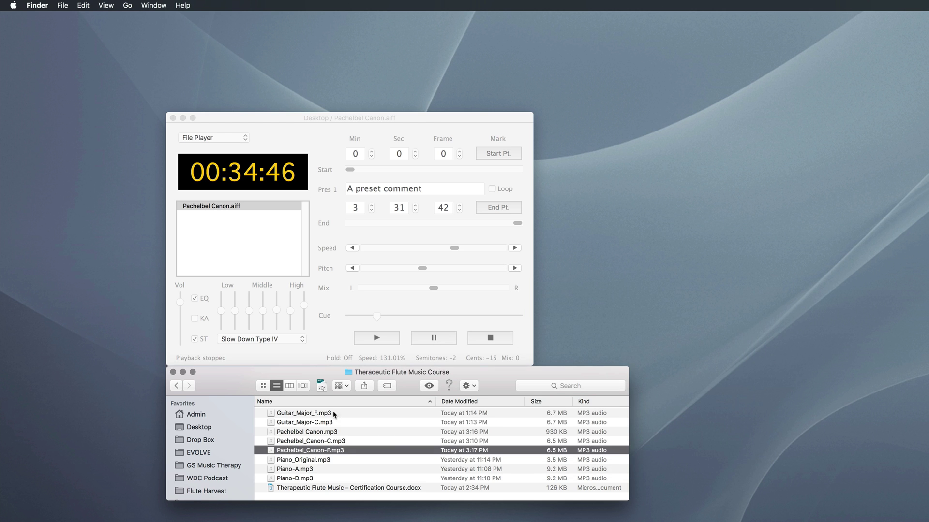
left_click(350, 420)
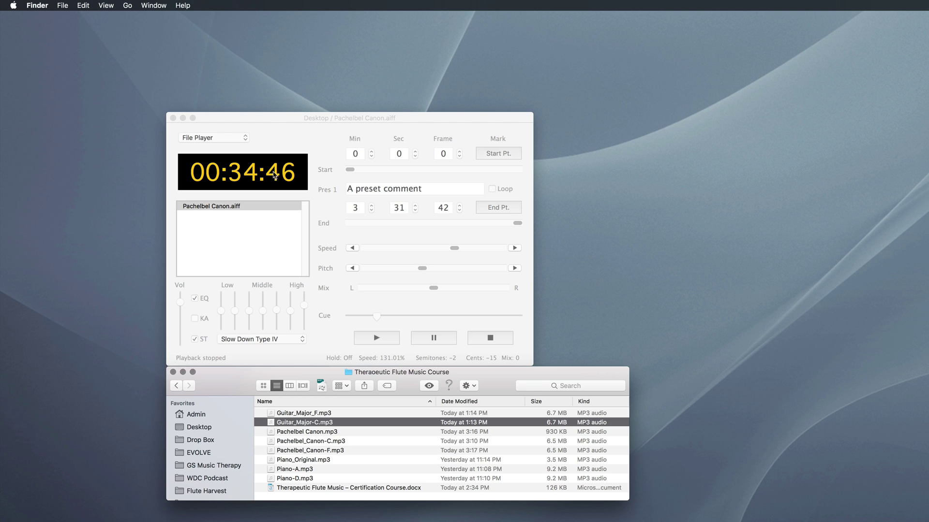
left_click(254, 244)
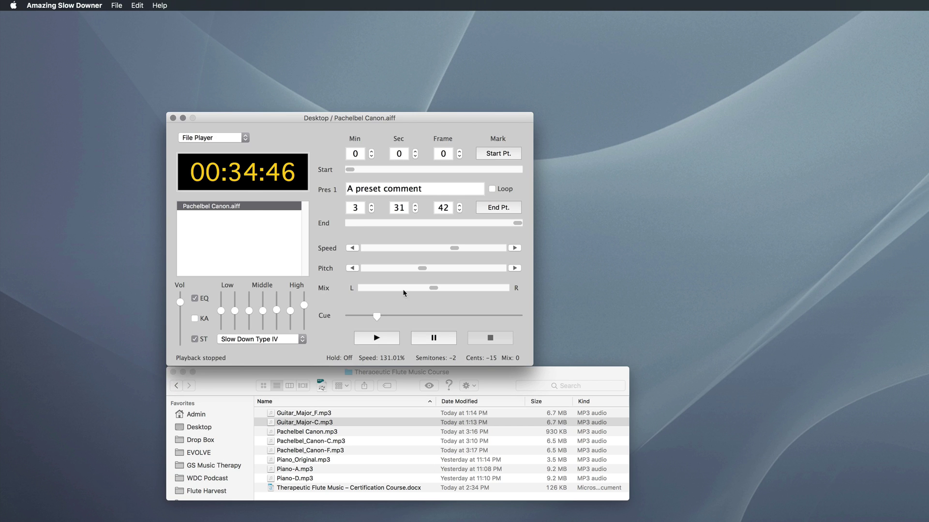